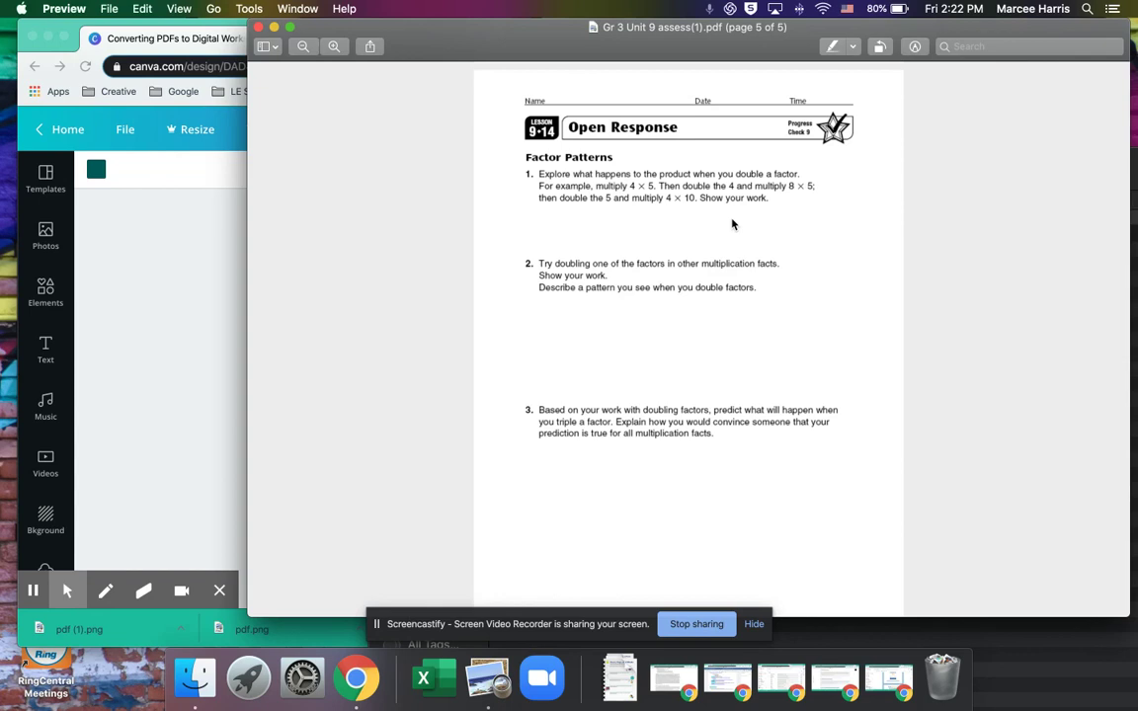
- Rearrange the open windows to bring the Desktop folder with the Math Sheet image into view
key(super+shift+4)
key(Escape)
drag(566, 50, 566, 157)
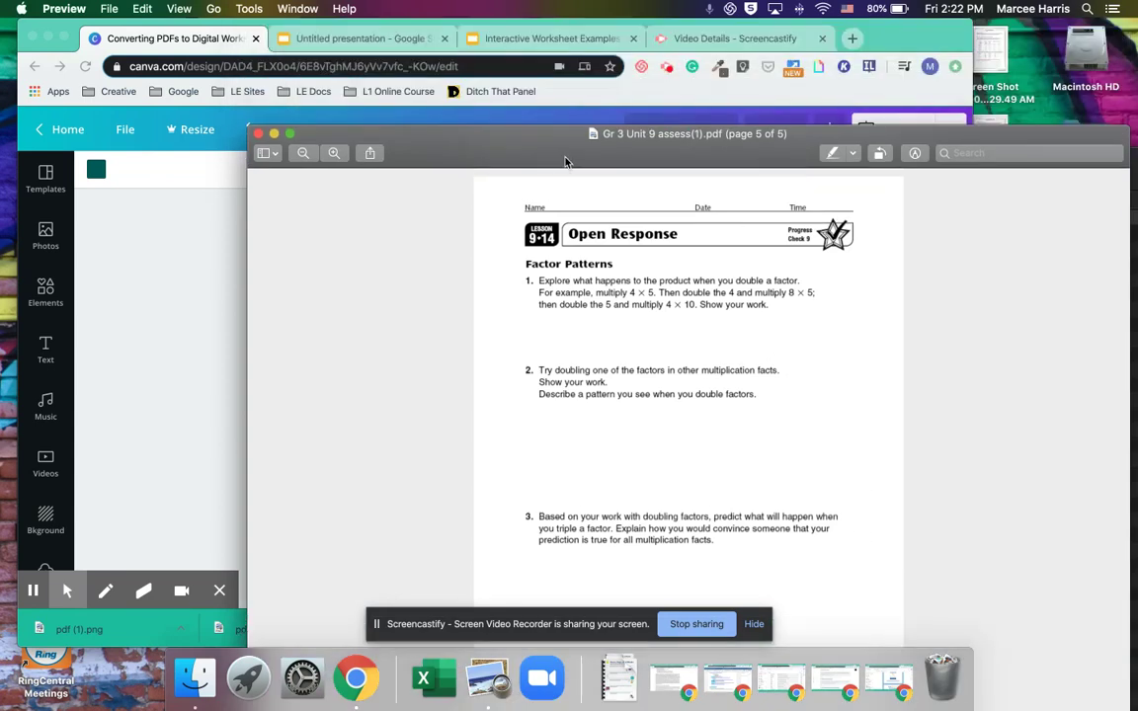
click(951, 41)
drag(951, 42, 843, 42)
key(super+Tab)
drag(928, 132, 824, 40)
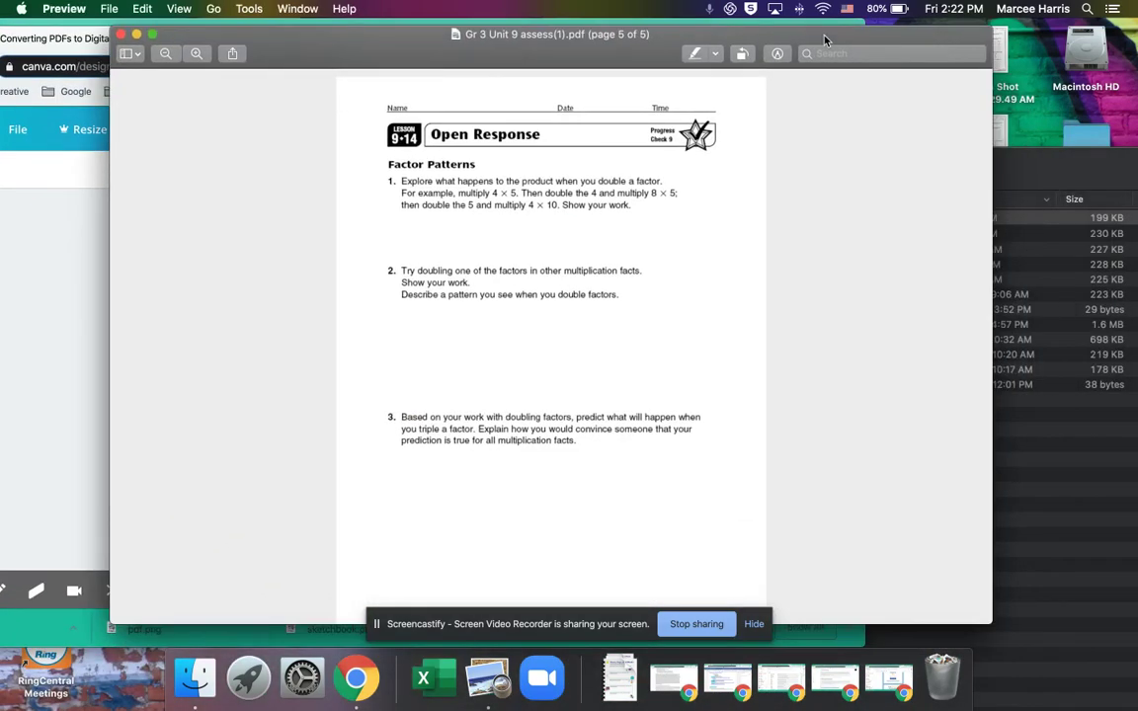
drag(1014, 158, 907, 33)
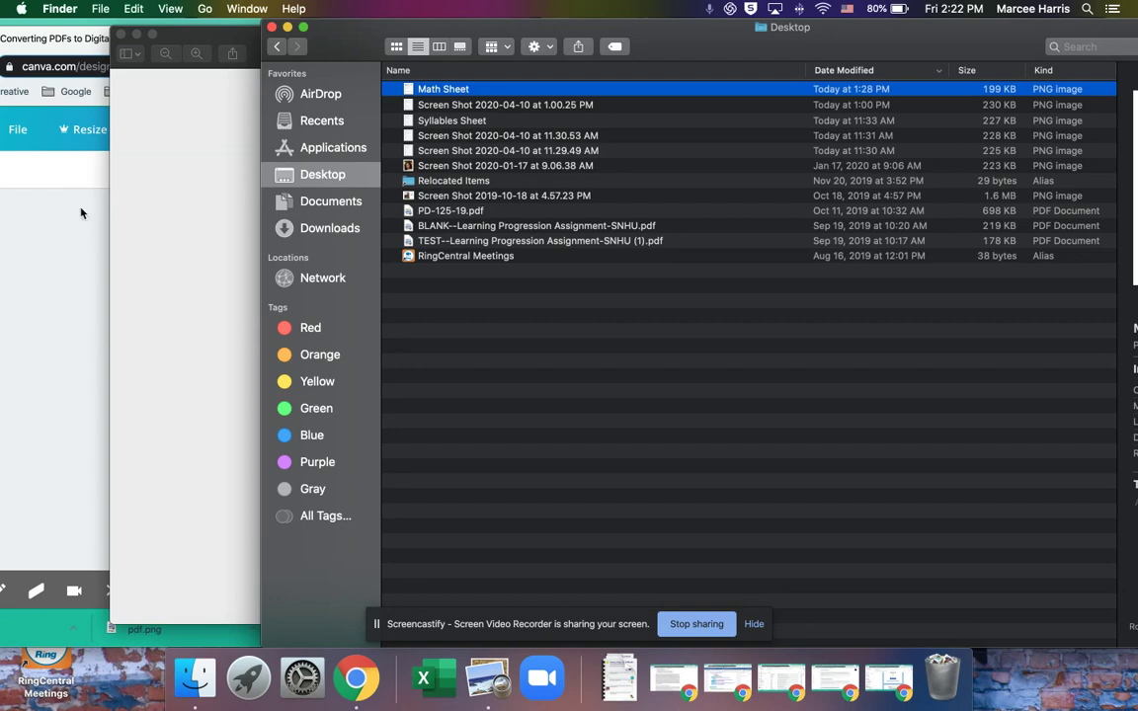
- Switch to the untitled Google Slides presentation in Chrome and move its window fully into view
click(72, 232)
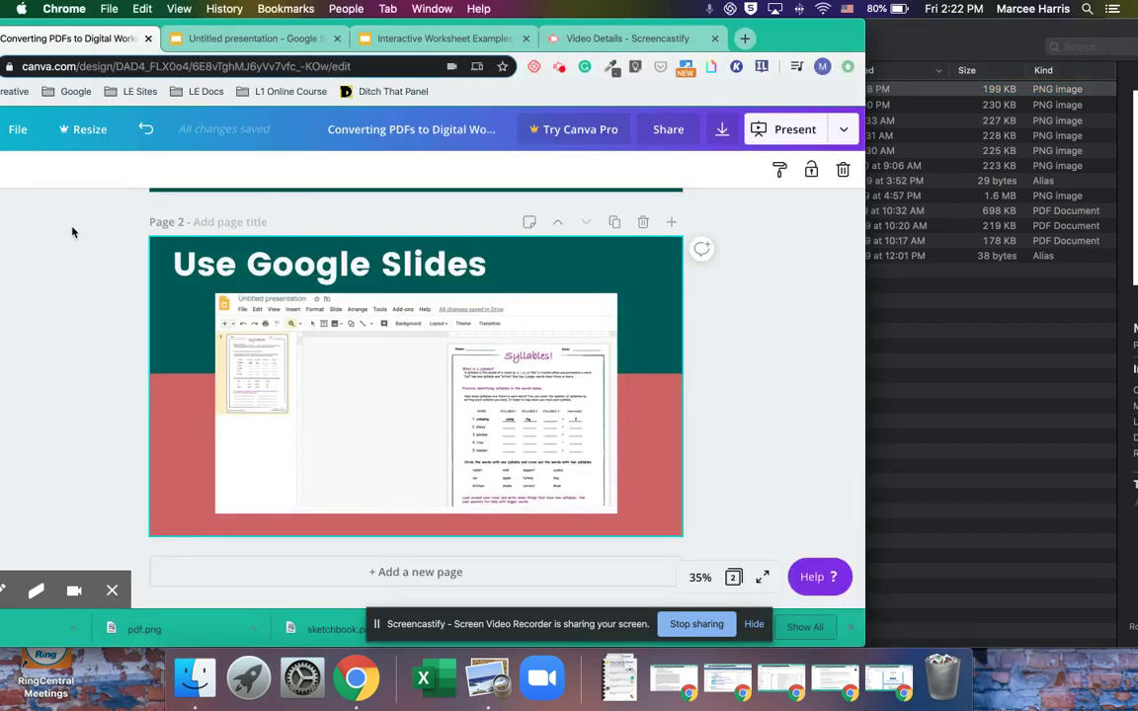
click(212, 41)
drag(804, 42, 901, 41)
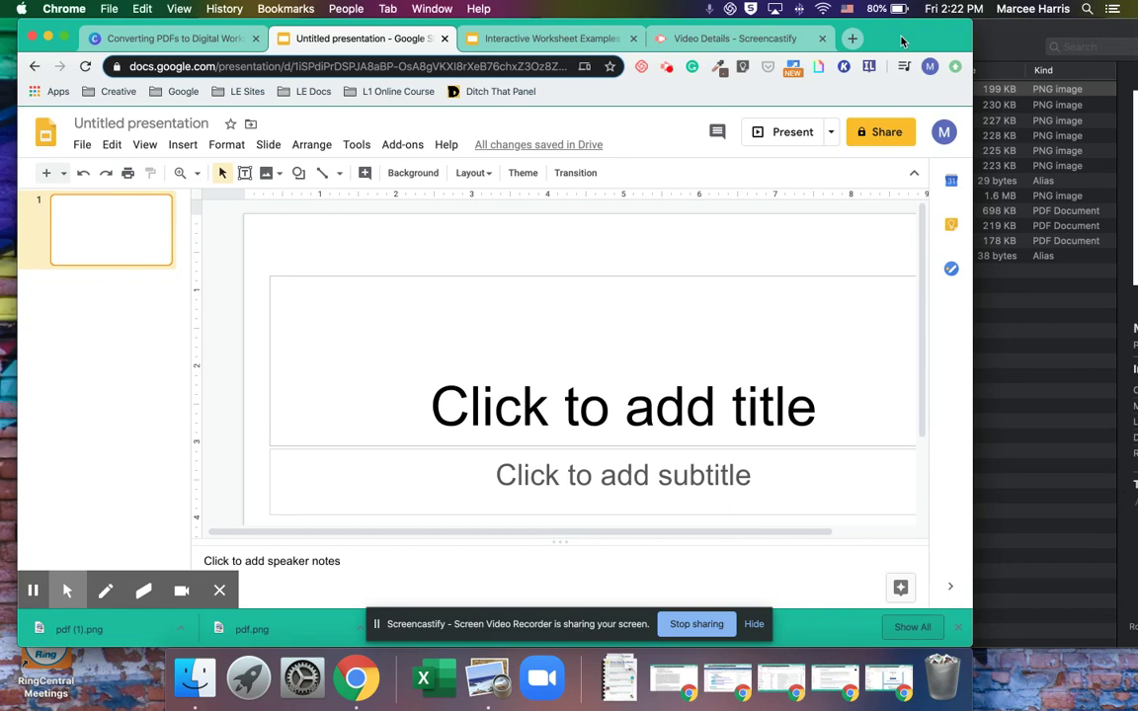
- Set the presentation's page size to a custom 8.5 × 11 inches
scroll(721, 302, down, 3)
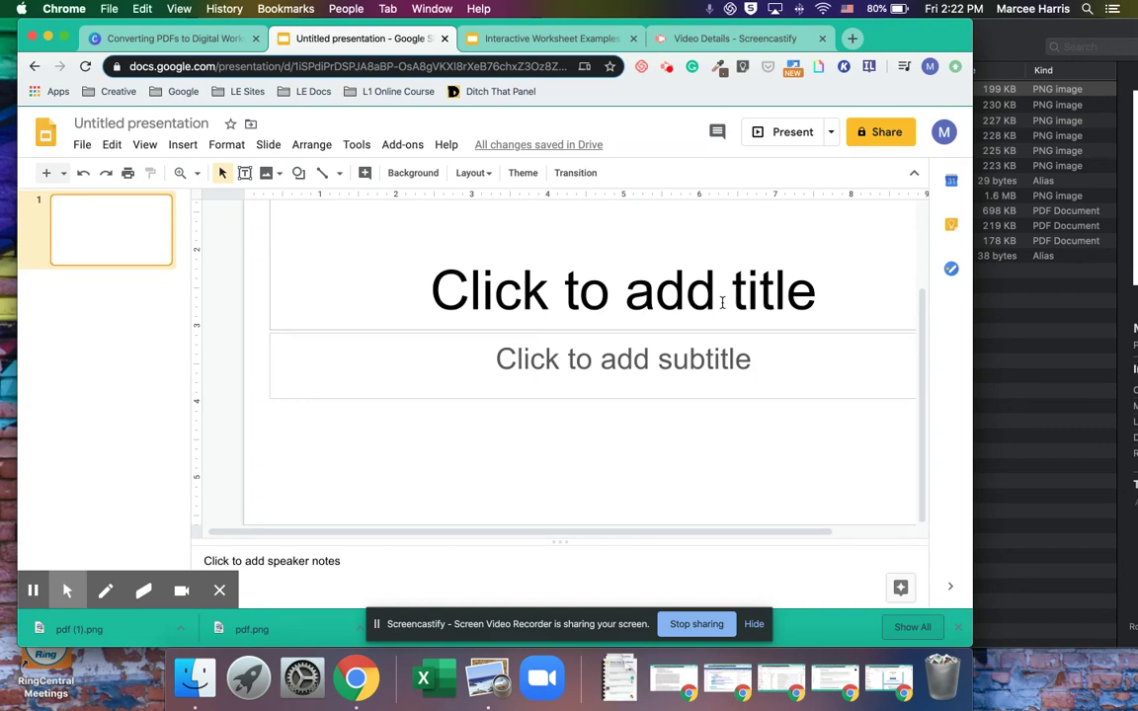
click(85, 145)
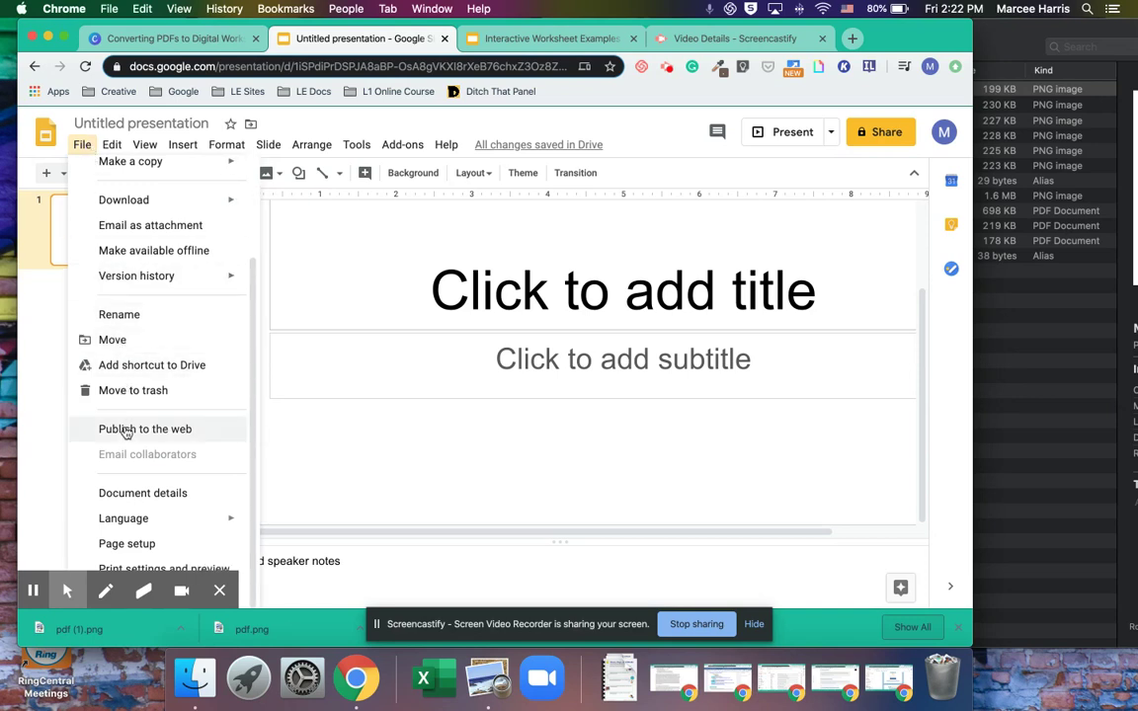
click(130, 543)
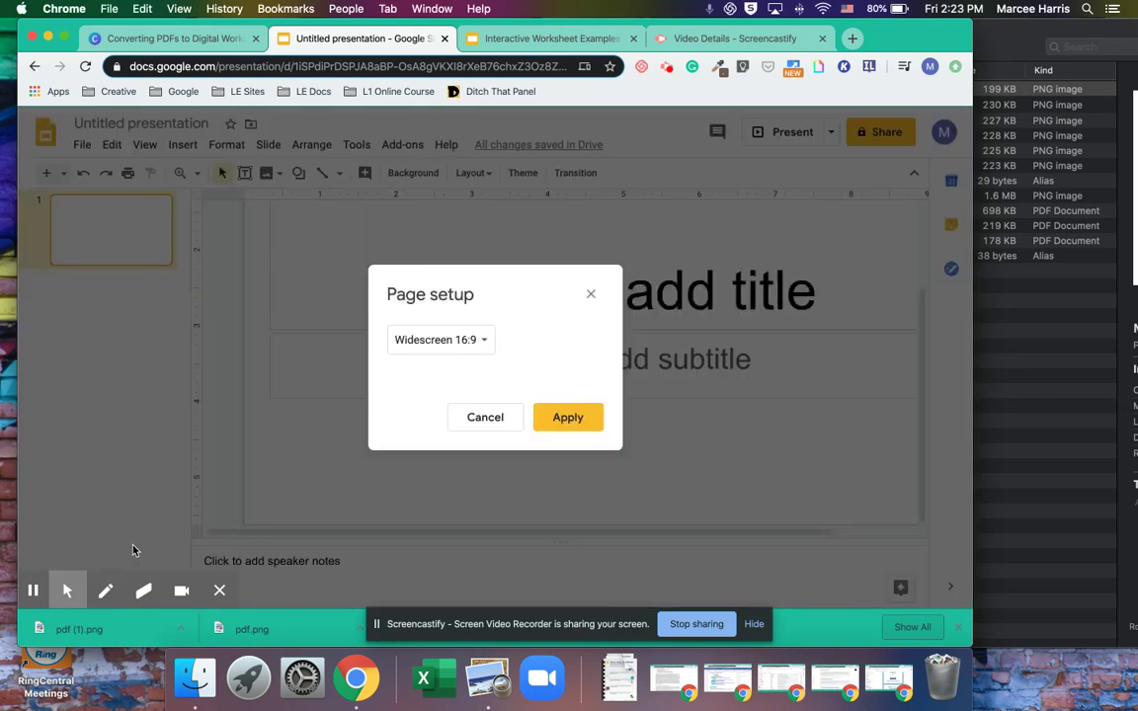
click(428, 348)
click(436, 392)
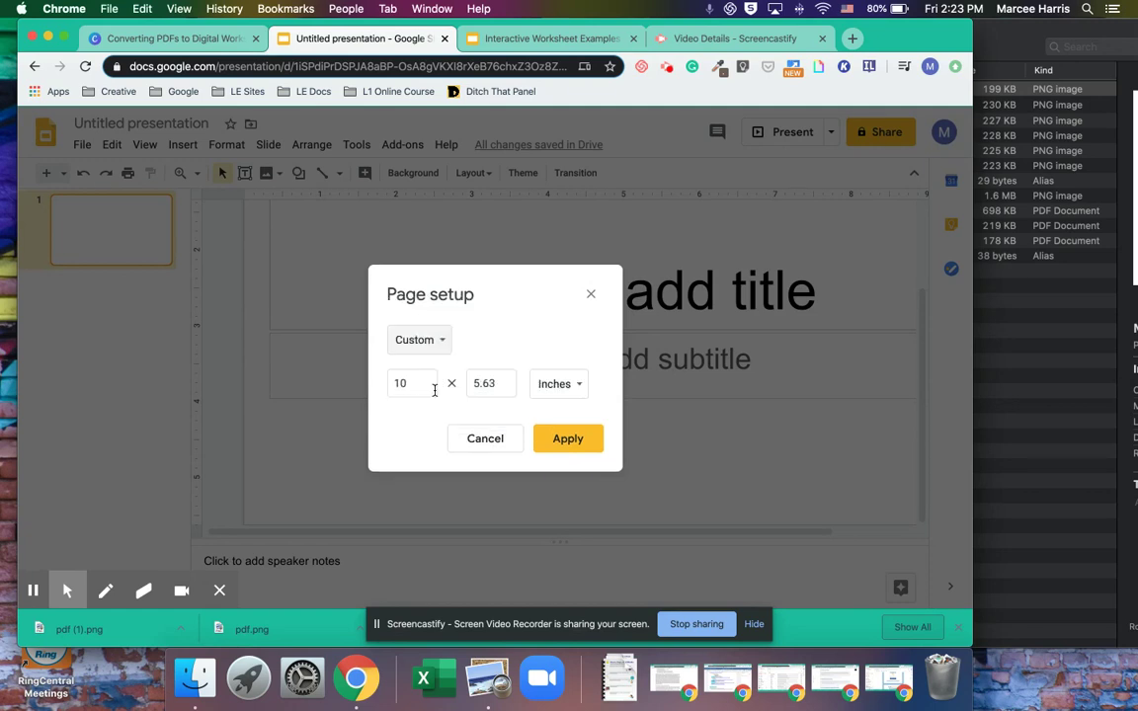
double_click(427, 386)
text(8.5)
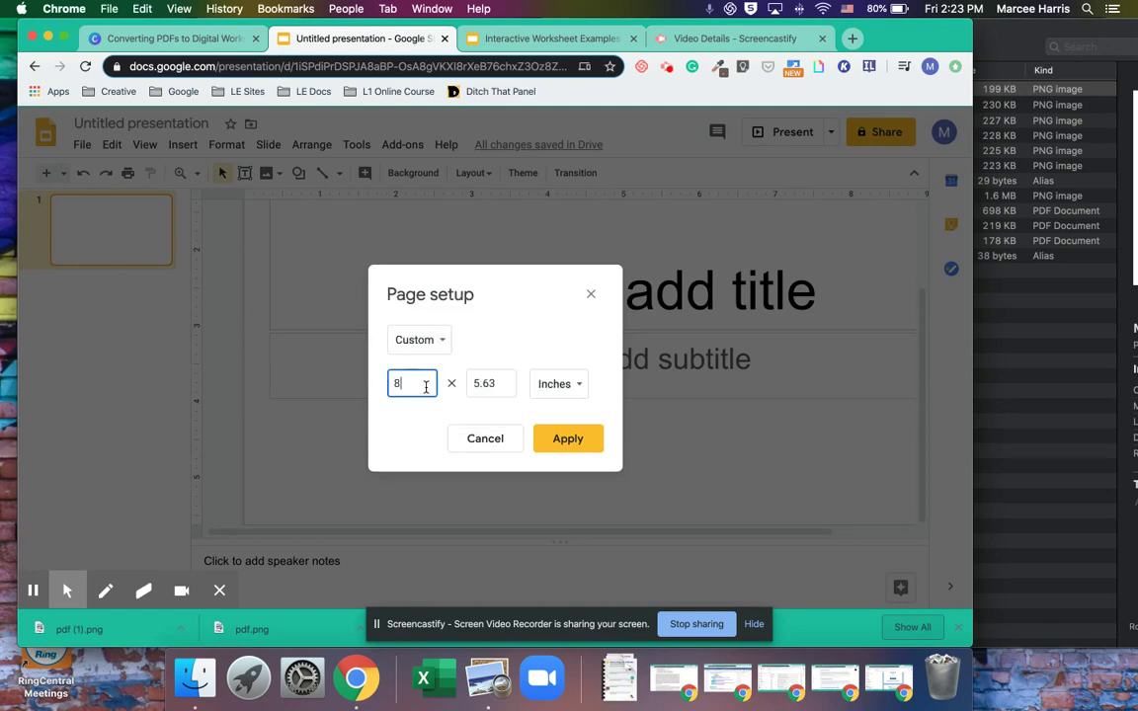
double_click(483, 383)
text(11)
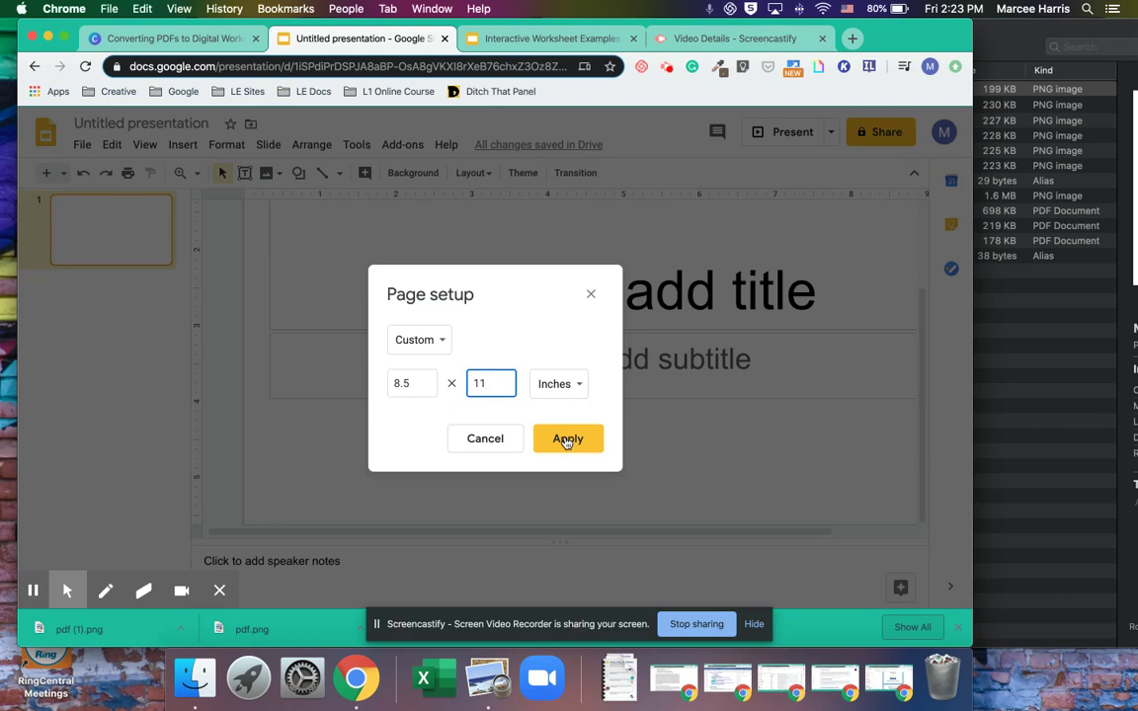
click(566, 441)
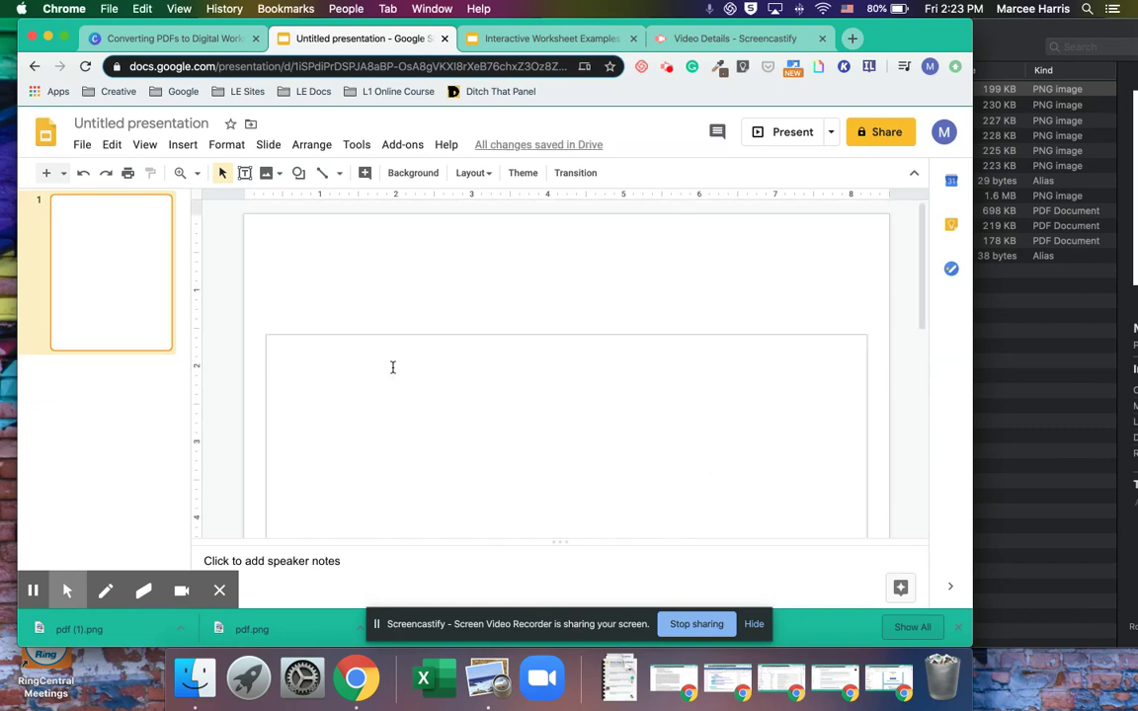
- Delete the title and subtitle placeholders from the slide
scroll(392, 367, down, 3)
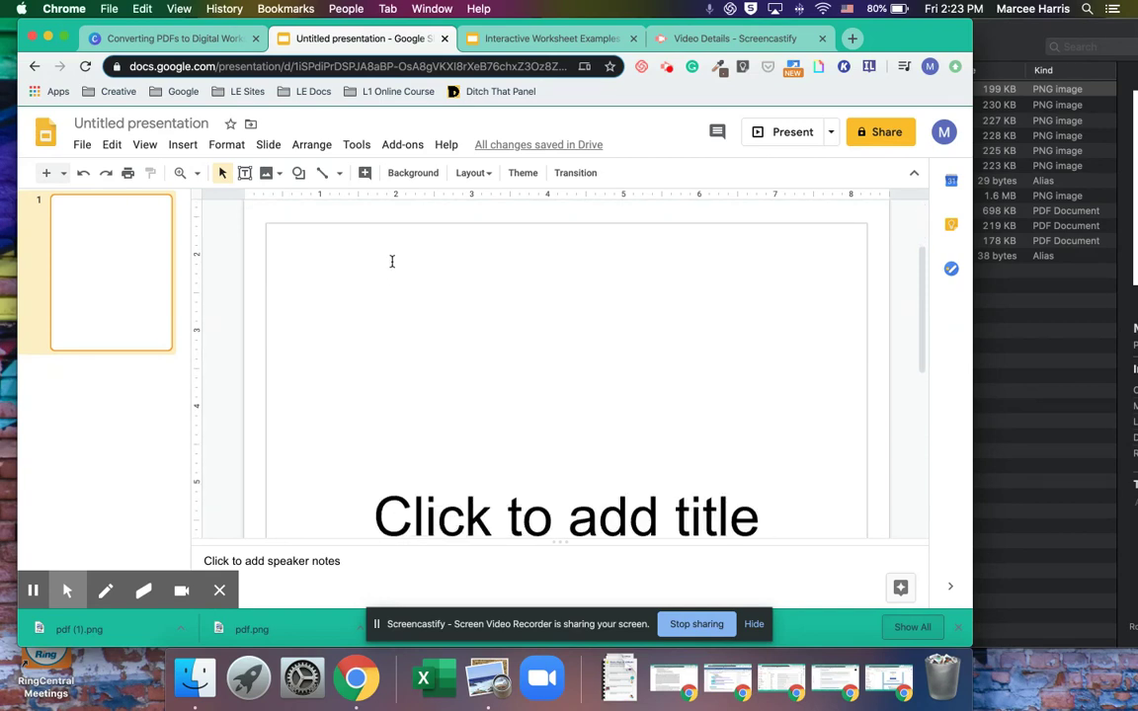
scroll(391, 259, down, 2)
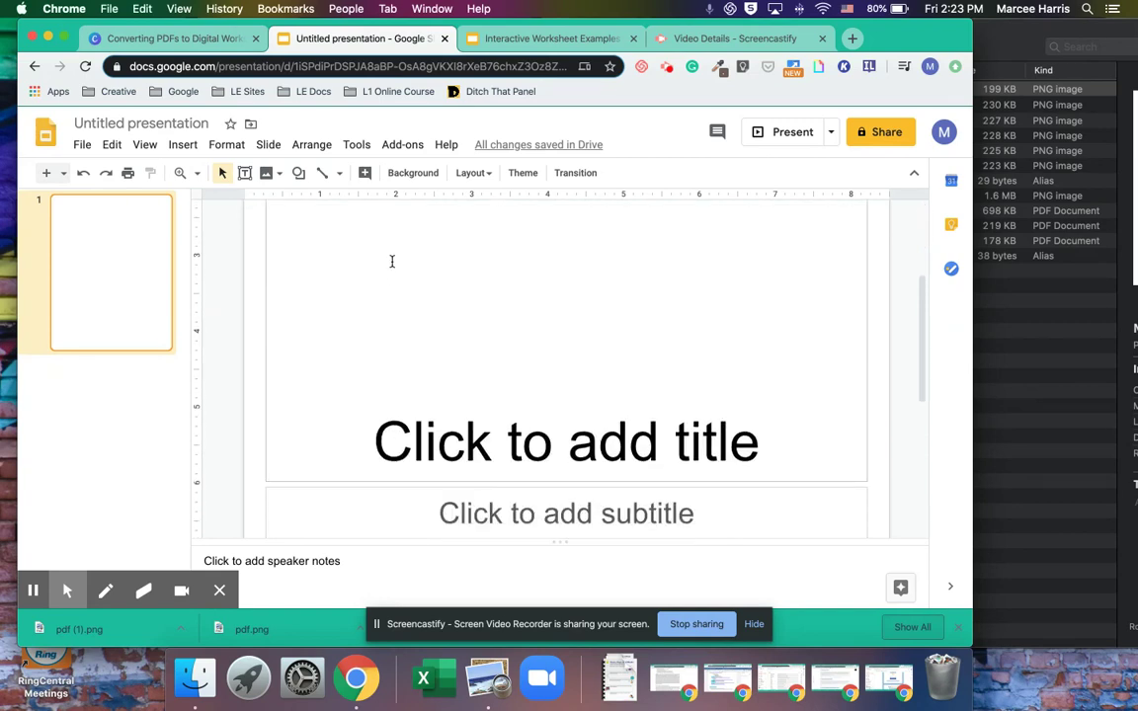
scroll(414, 340, up, 5)
click(415, 351)
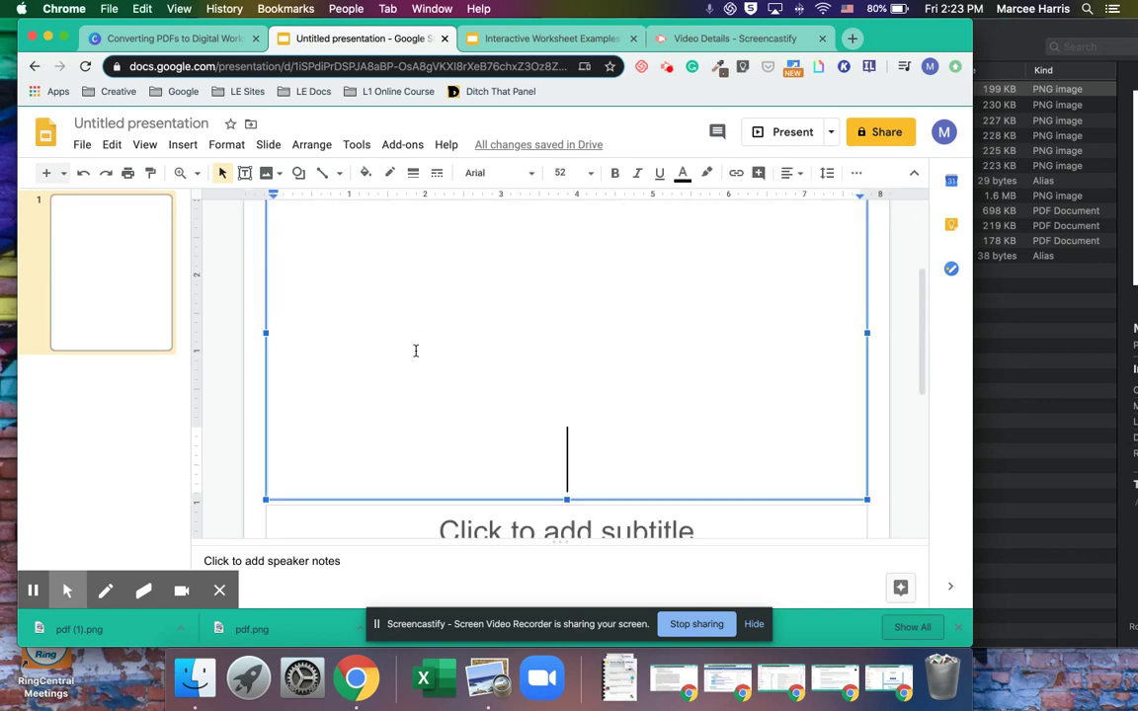
scroll(400, 366, down, 3)
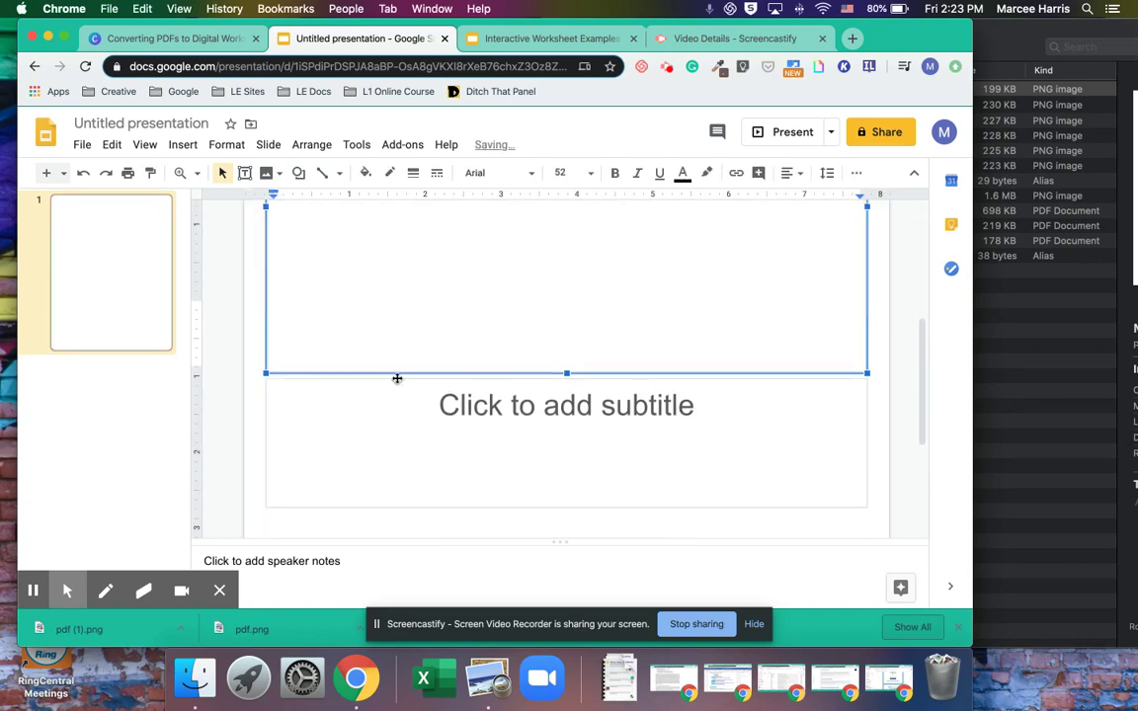
click(259, 325)
scroll(518, 375, down, 3)
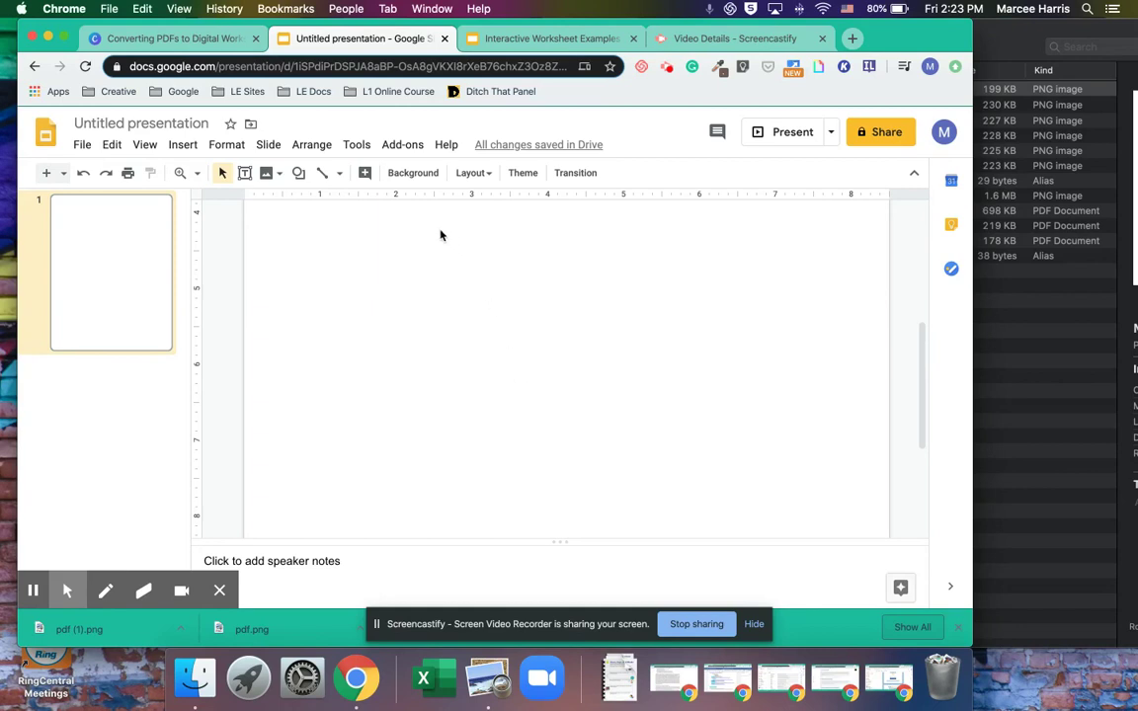
- Set the Math Sheet image from the Desktop as the slide's background
click(412, 174)
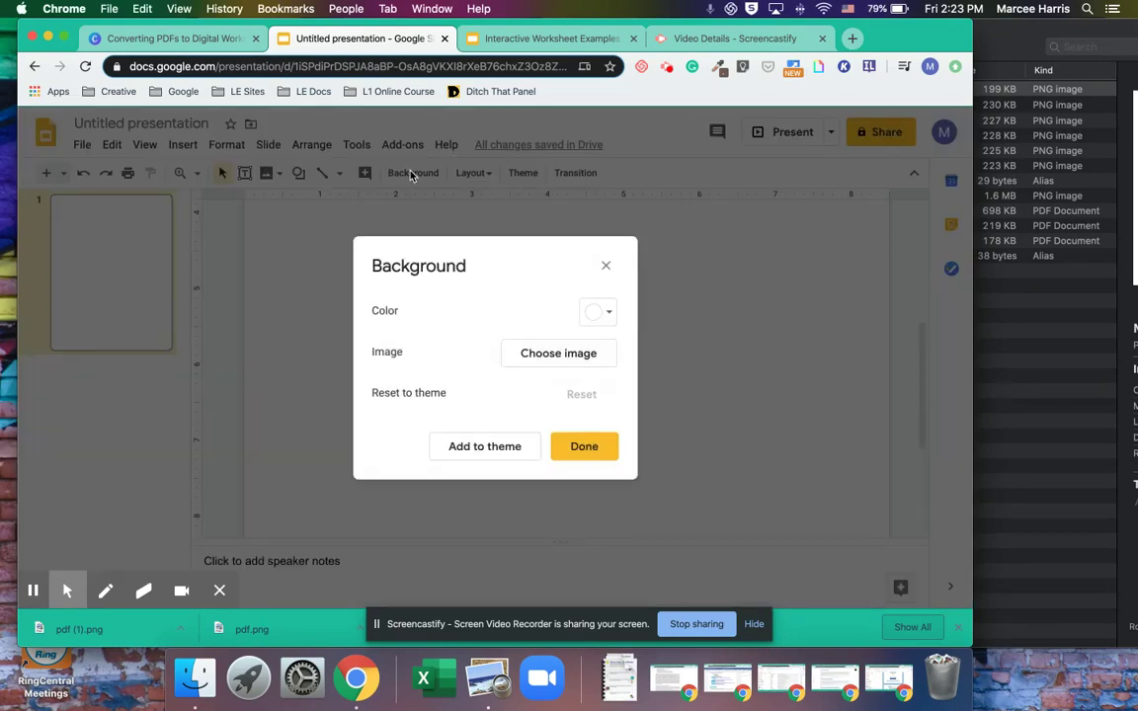
click(523, 362)
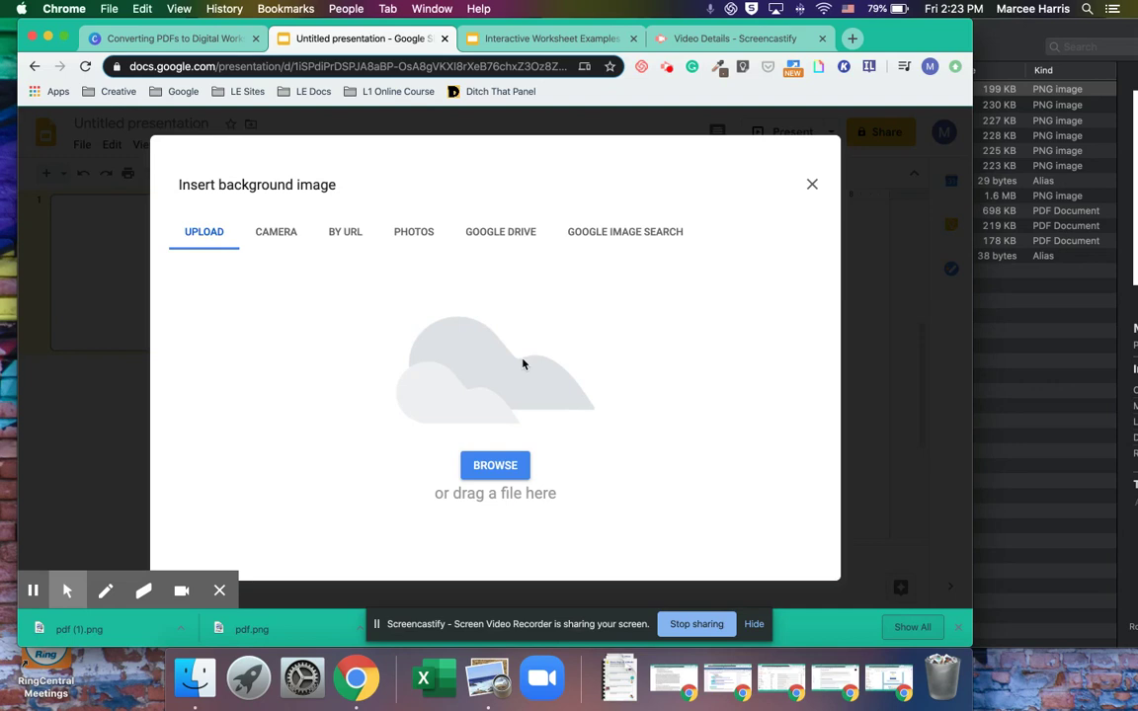
click(504, 468)
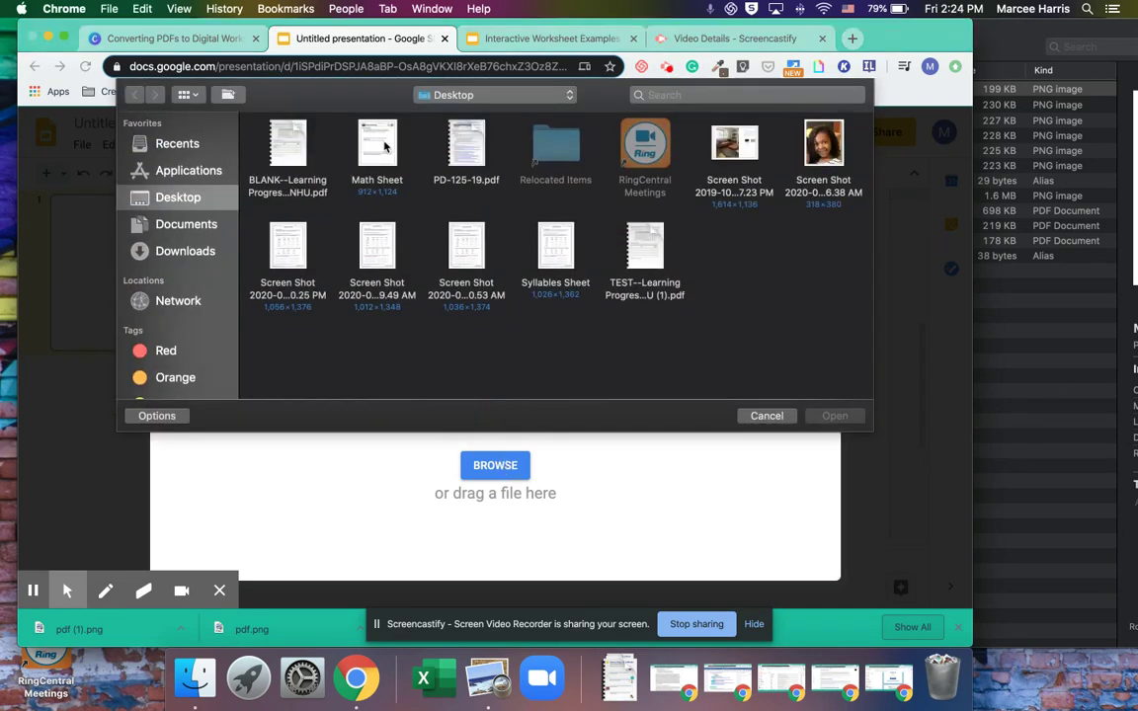
click(354, 137)
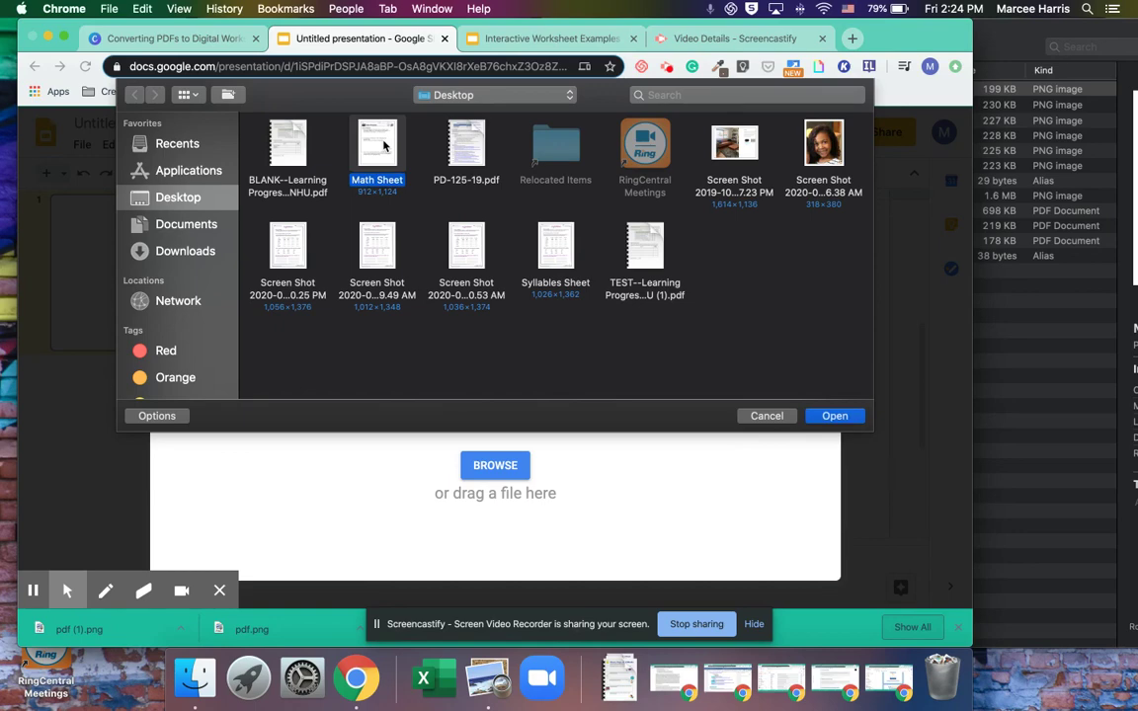
click(839, 418)
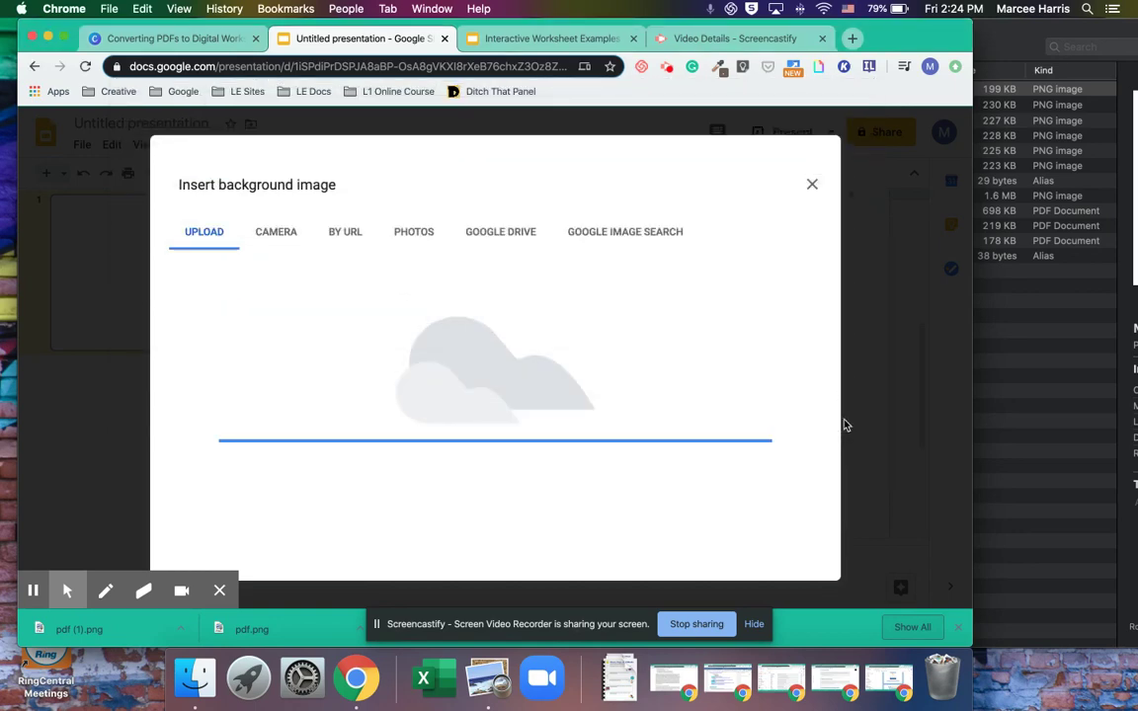
scroll(424, 401, up, 4)
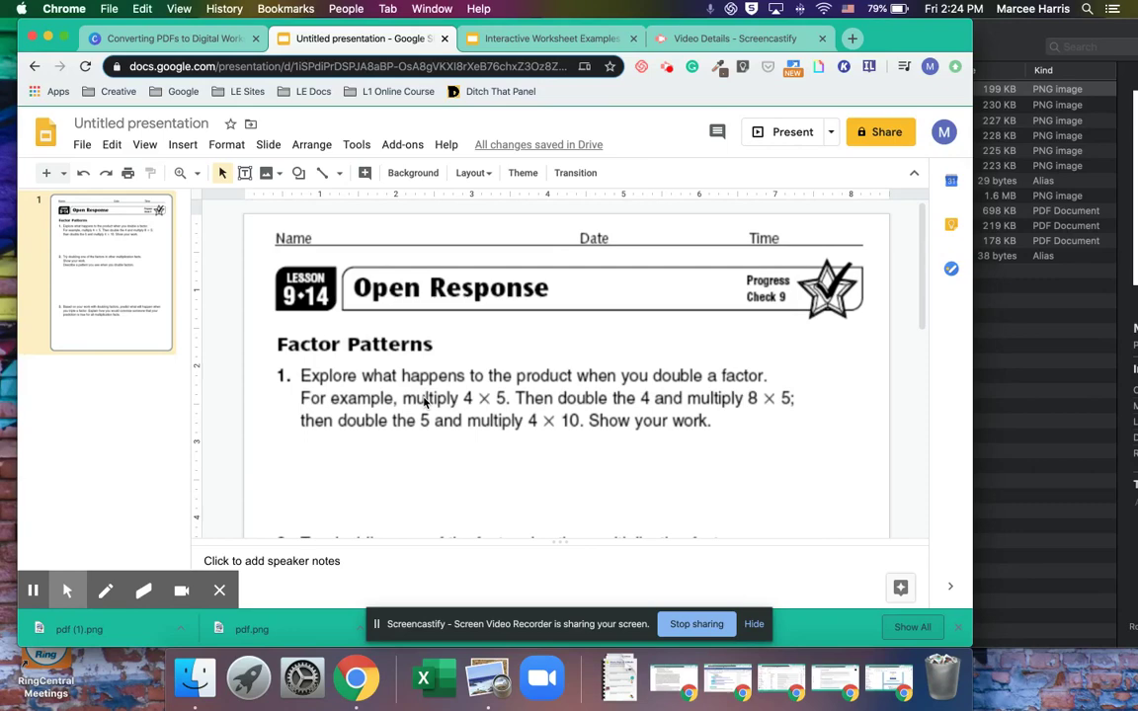
- Draw a text box about 7 inches wide in the blank space below question 1 and give it a dark grey border
scroll(424, 401, down, 3)
scroll(424, 401, down, 1)
scroll(424, 401, up, 4)
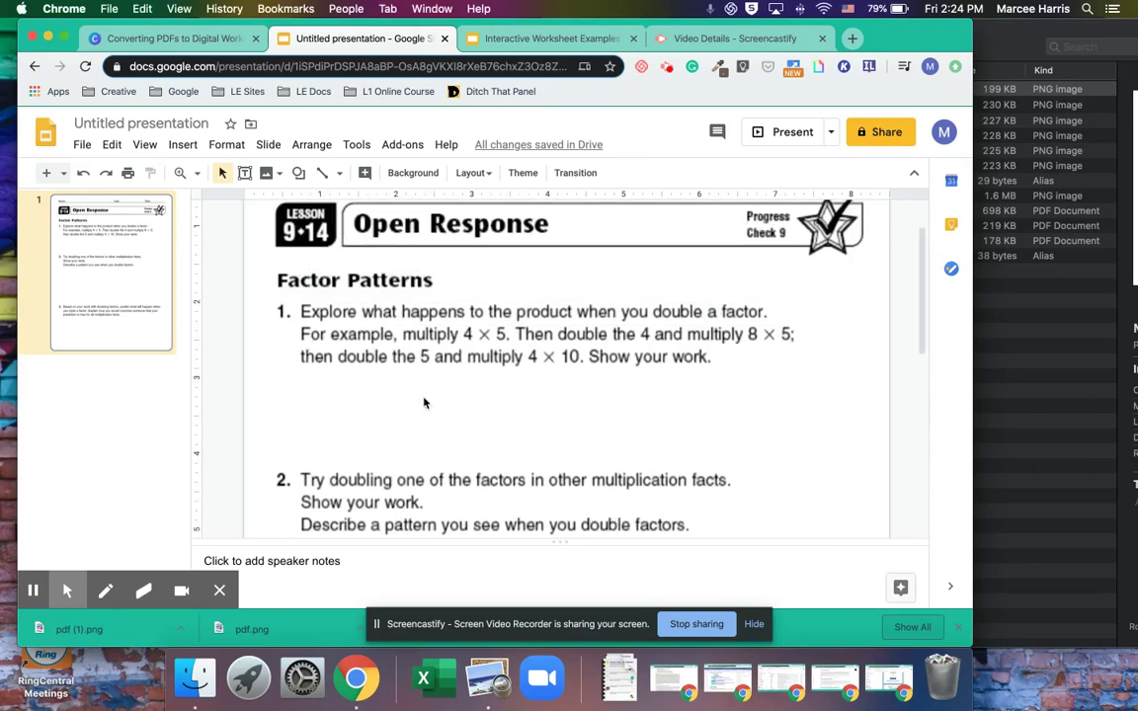
scroll(424, 401, up, 1)
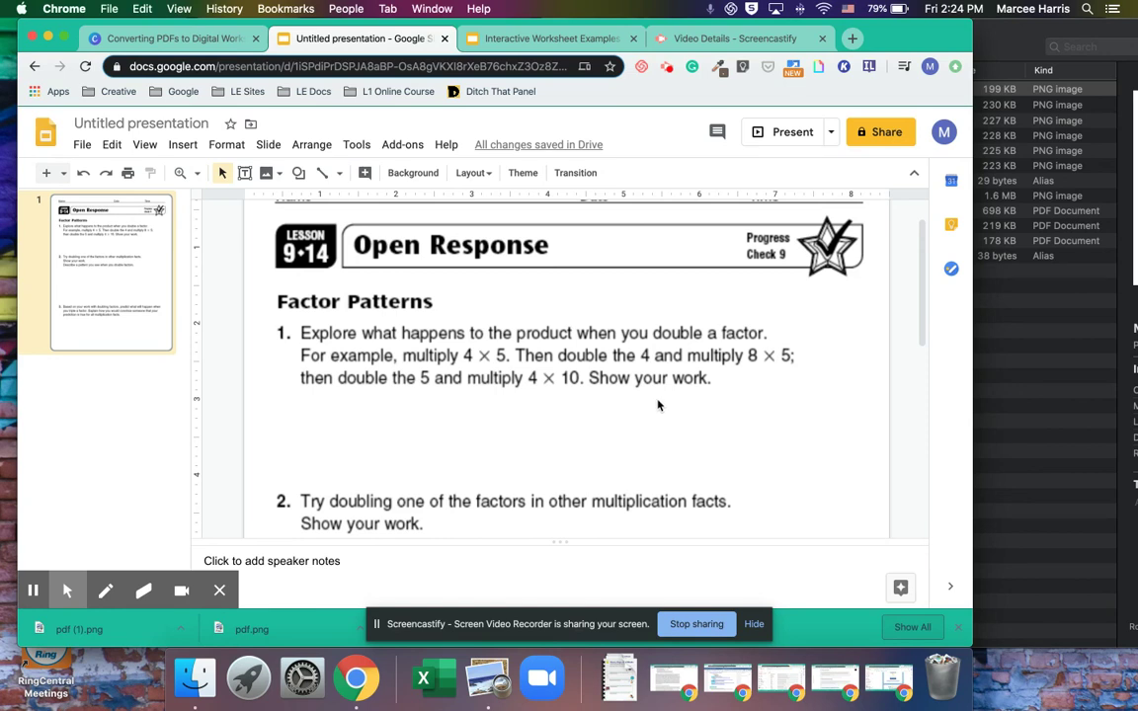
click(248, 174)
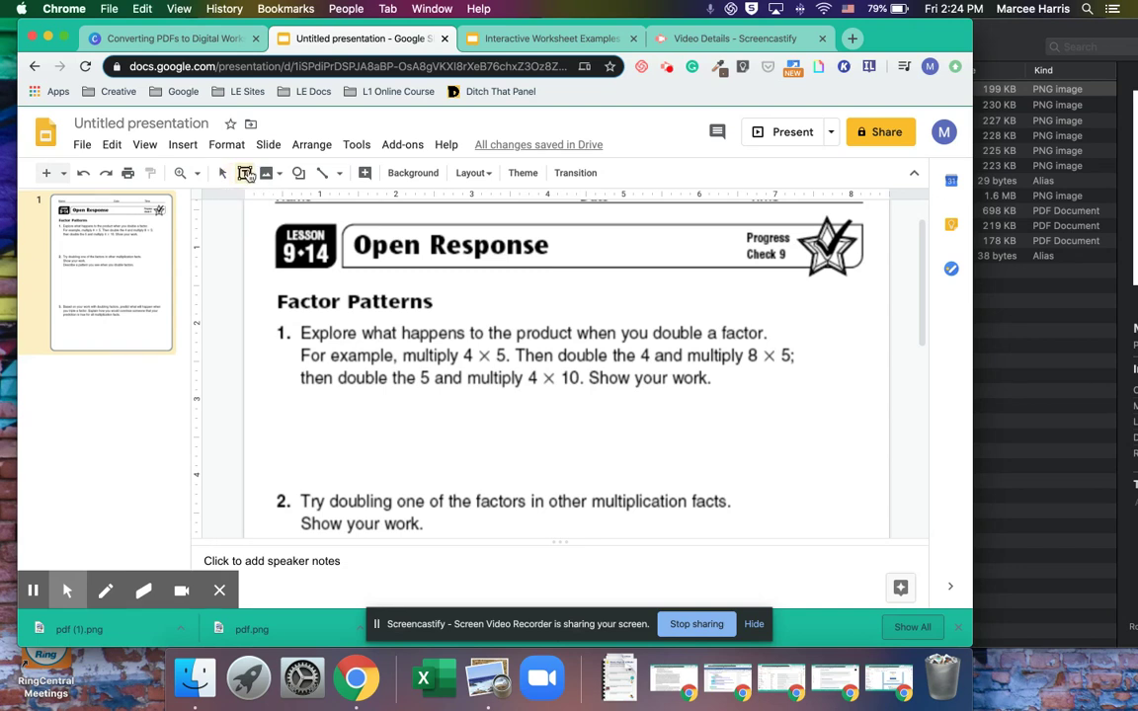
drag(299, 390, 836, 479)
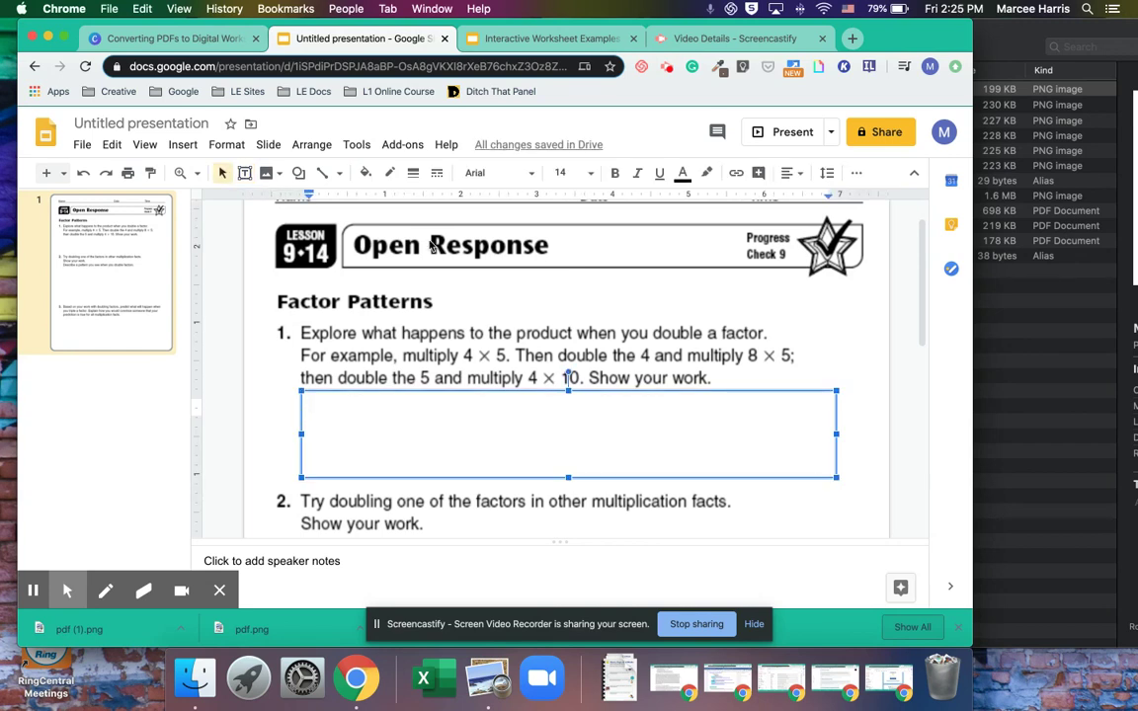
click(393, 176)
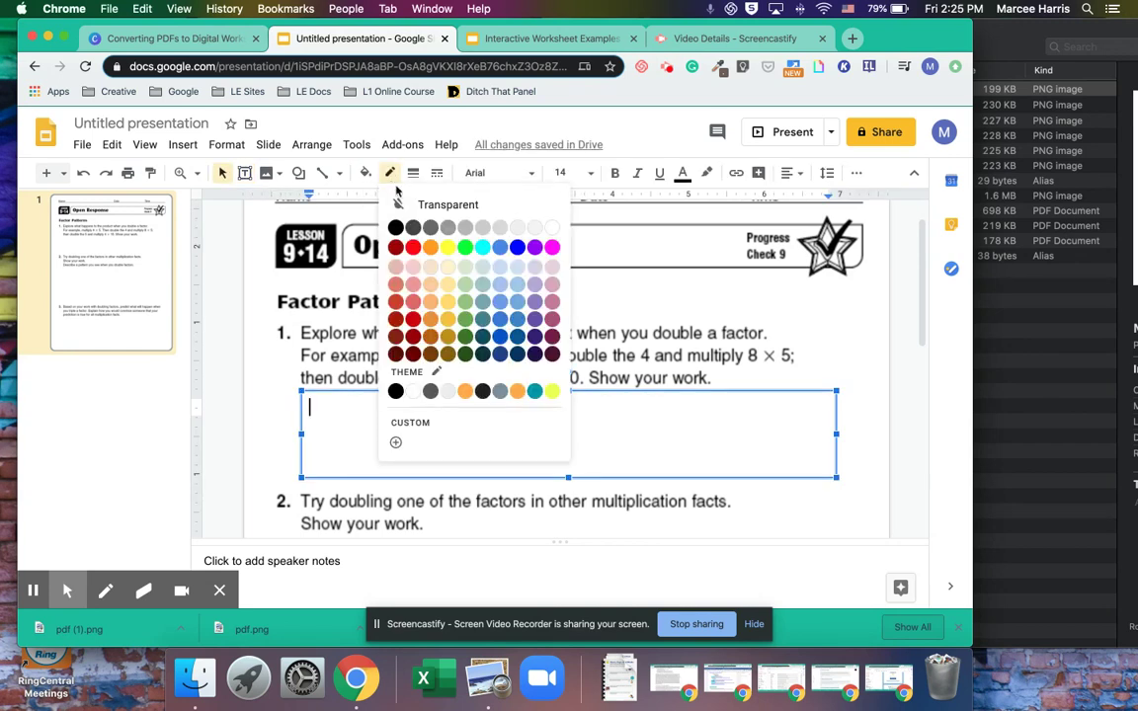
click(411, 230)
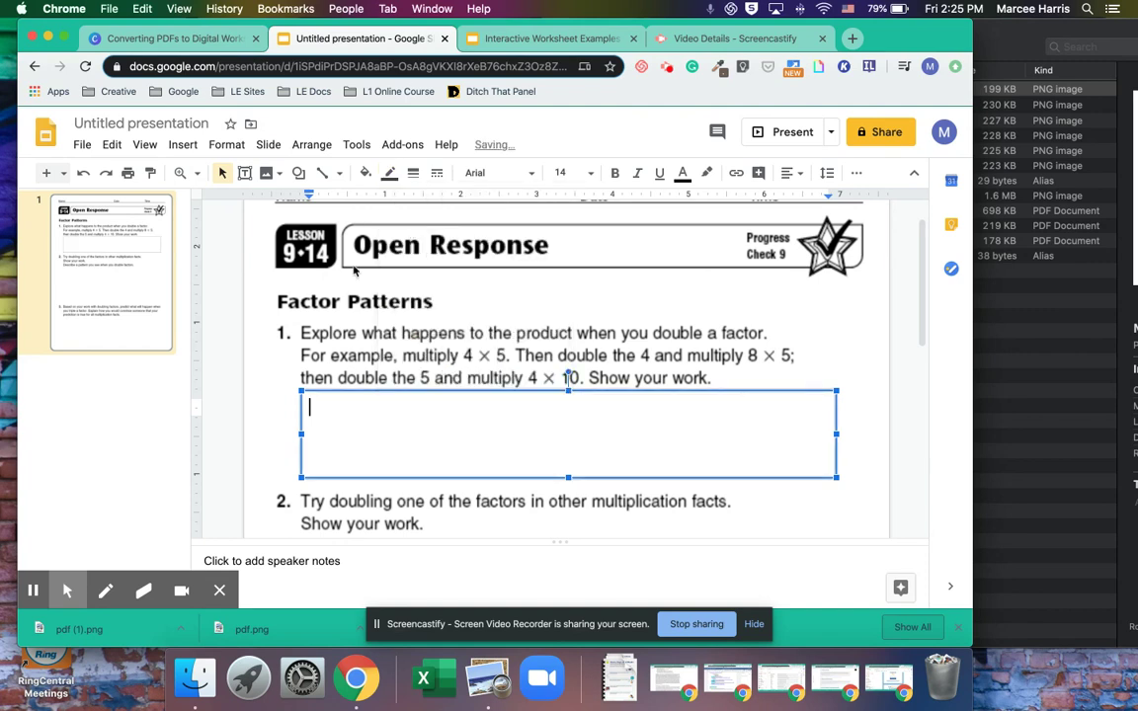
- Fill the text box below question 1 with a solid light green
click(263, 370)
click(366, 434)
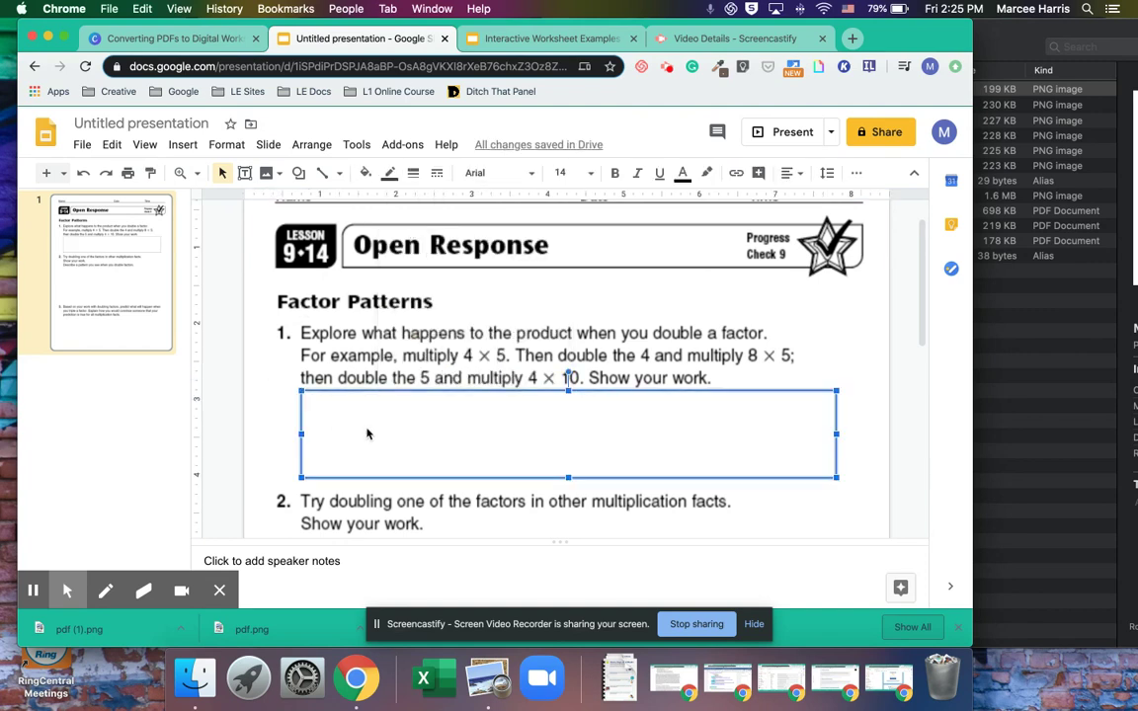
click(365, 173)
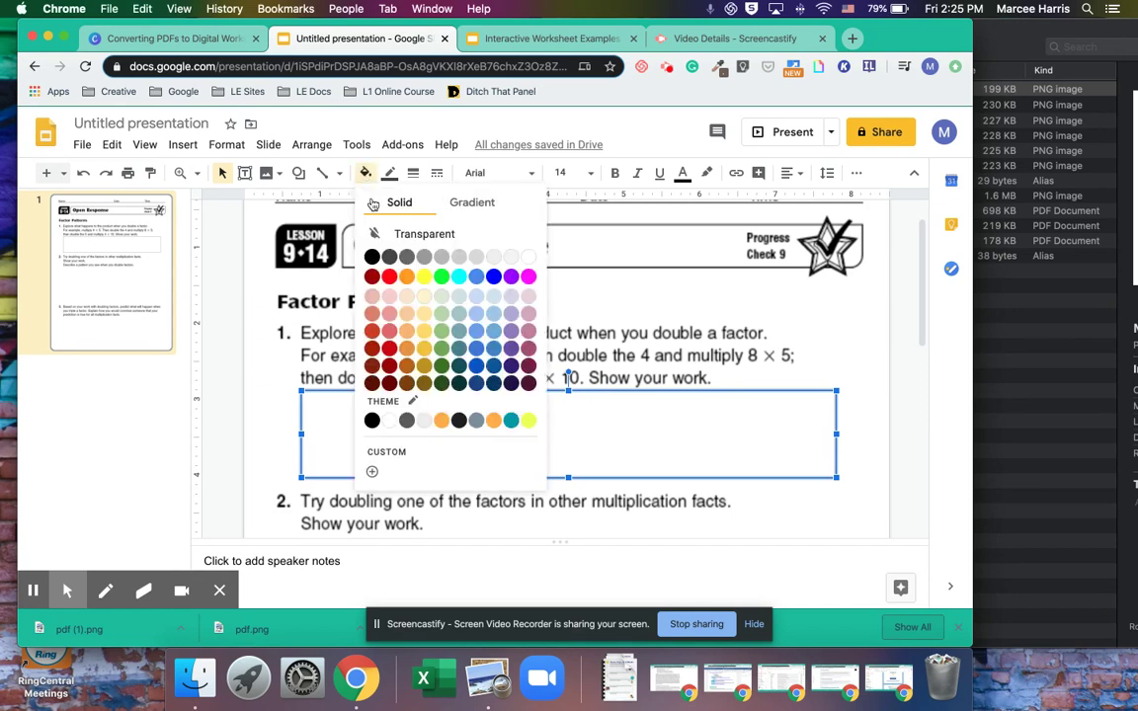
click(442, 298)
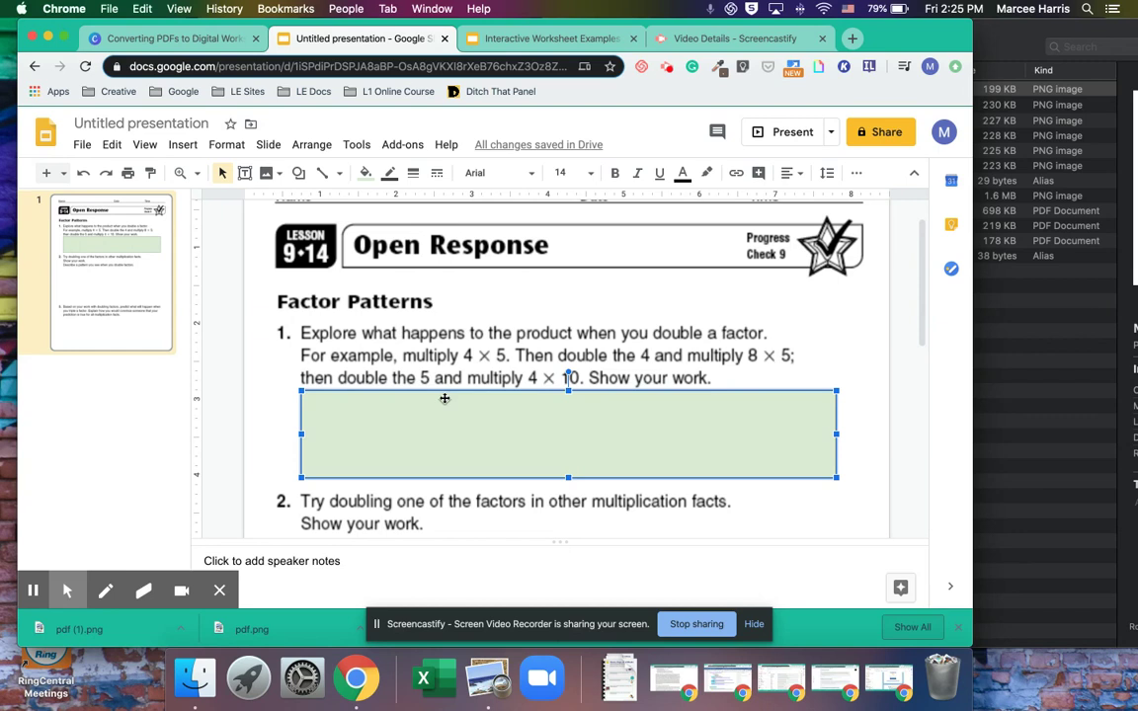
- Place a copy of the green answer box in the blank space below question 2
scroll(445, 399, down, 3)
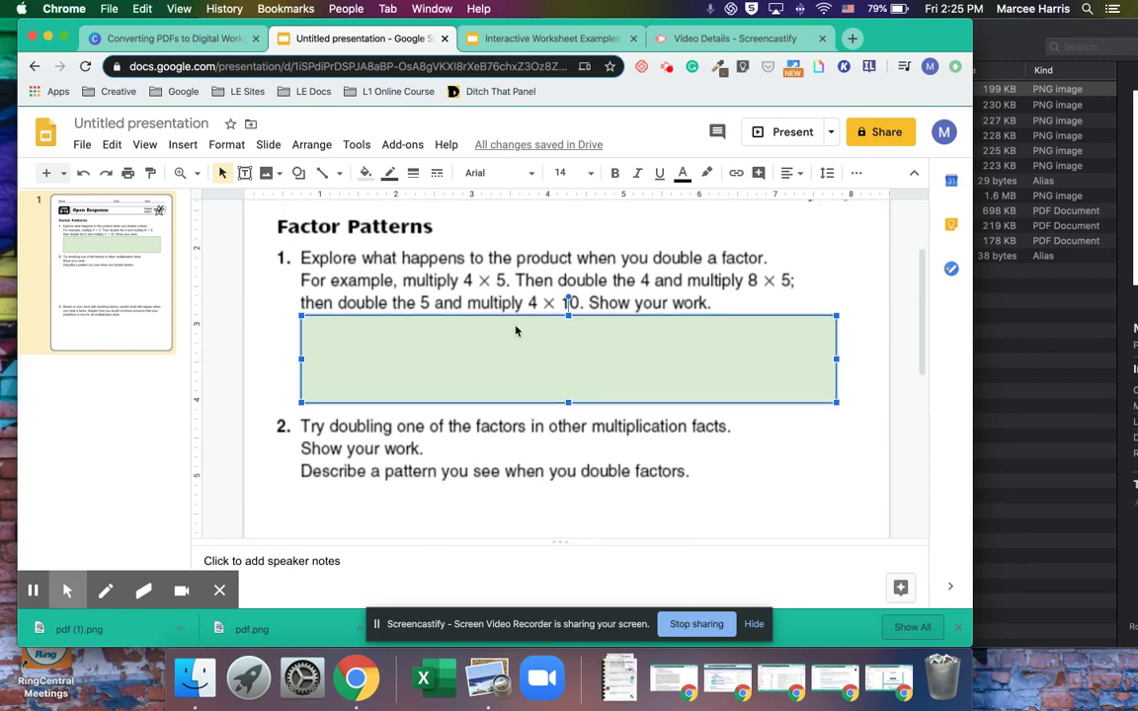
drag(500, 338, 484, 505)
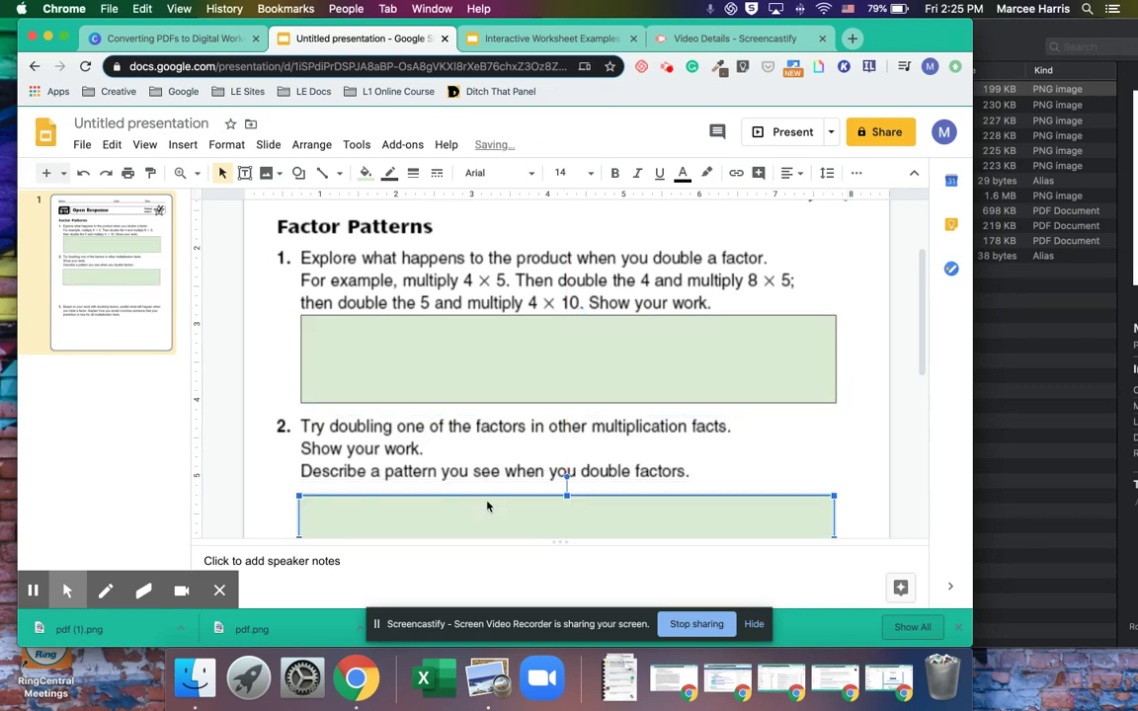
scroll(644, 433, down, 5)
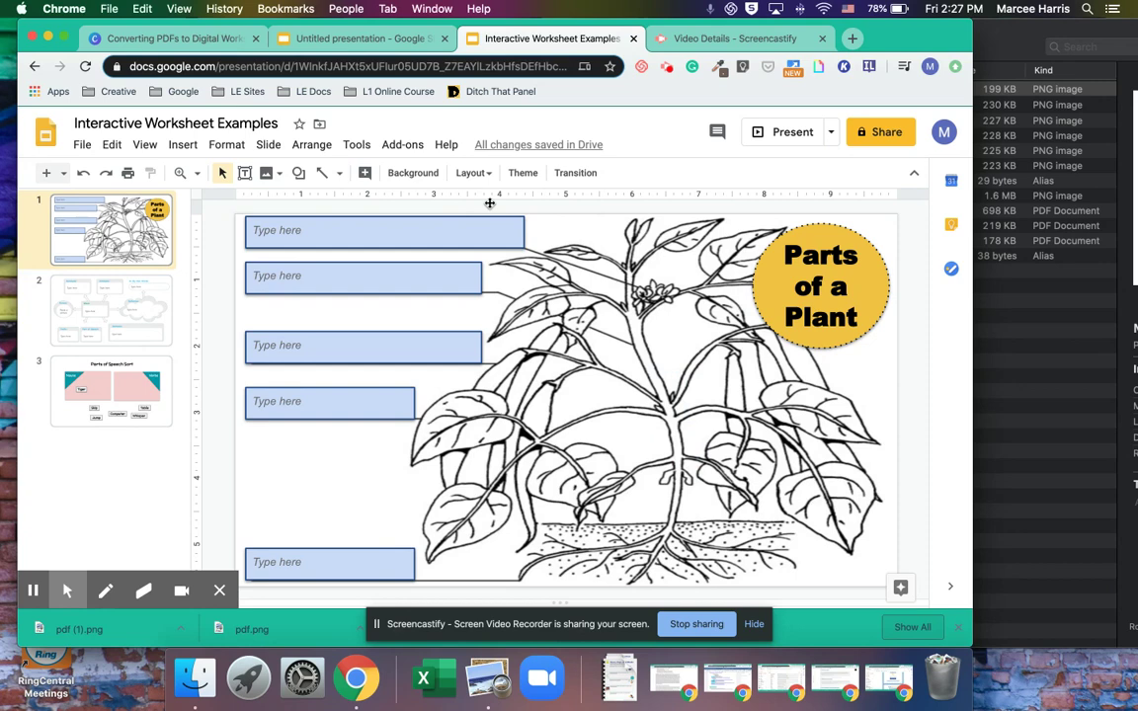
- Switch to the Interactive Worksheet Examples presentation and select the topmost answer box on the Parts of a Plant slide
click(462, 229)
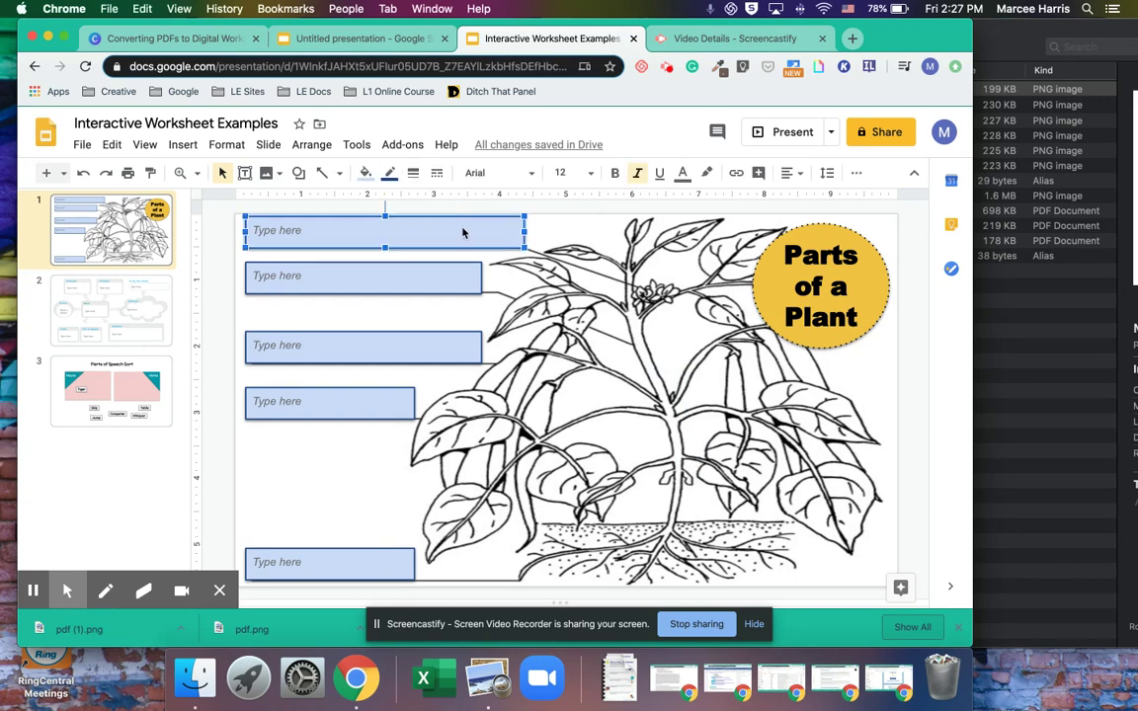